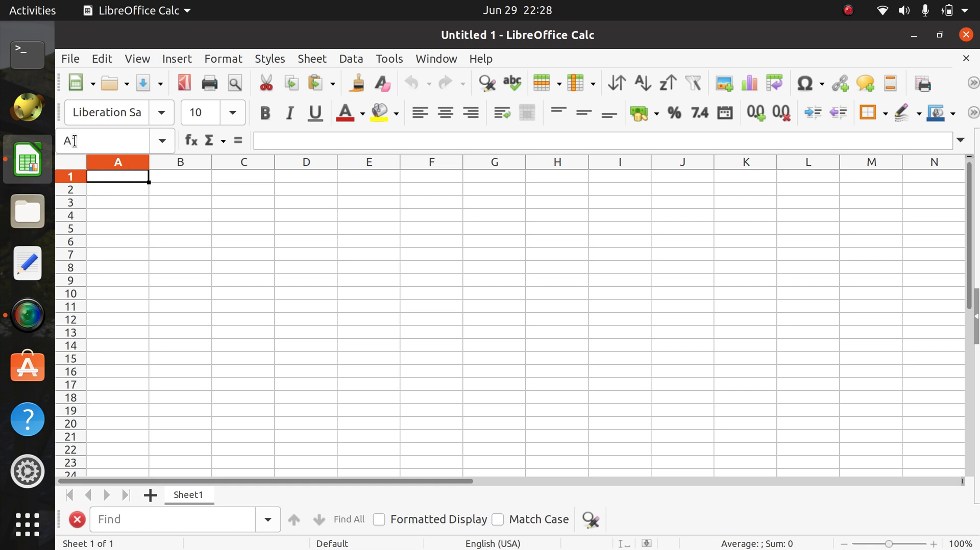
{"action": "left_click", "coordinate": [181, 179]}
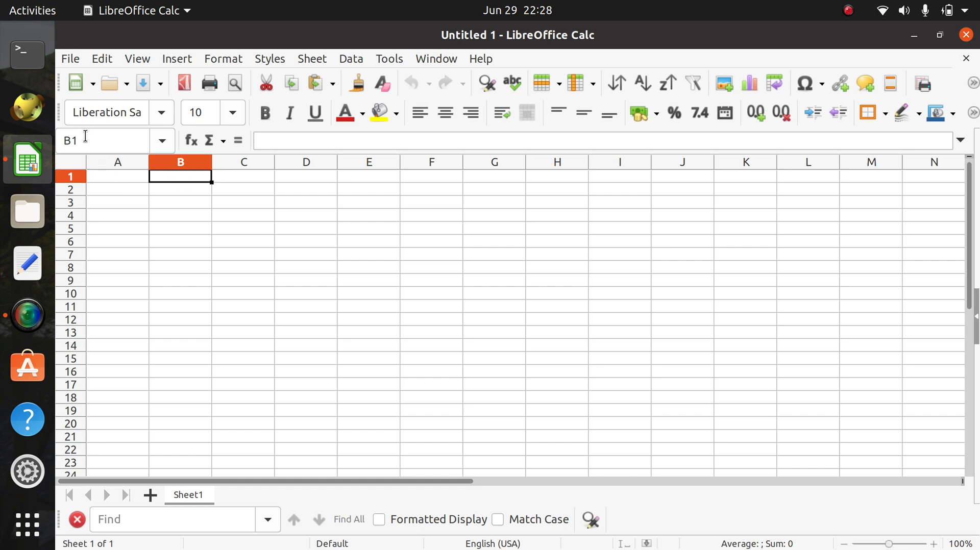
{"action": "left_click", "coordinate": [248, 179]}
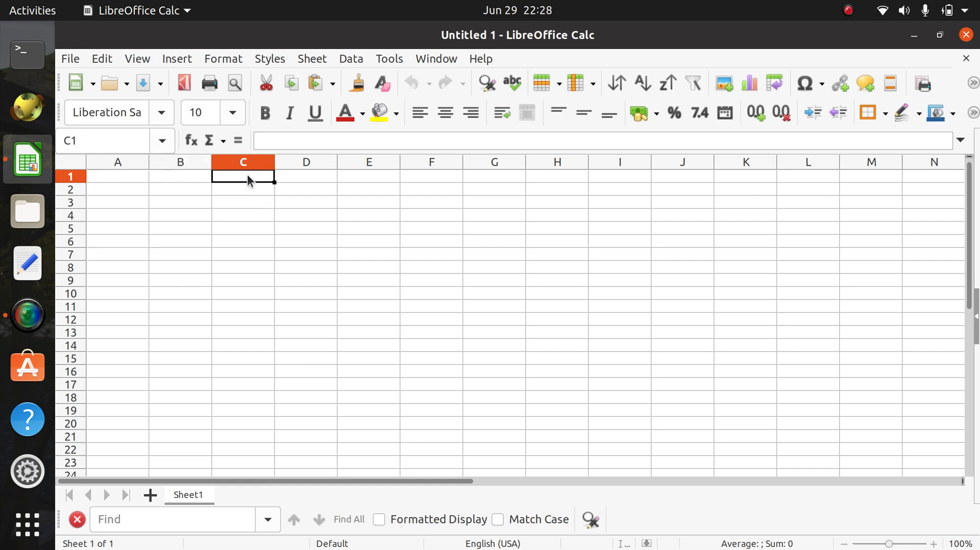
{"action": "left_click", "coordinate": [243, 191]}
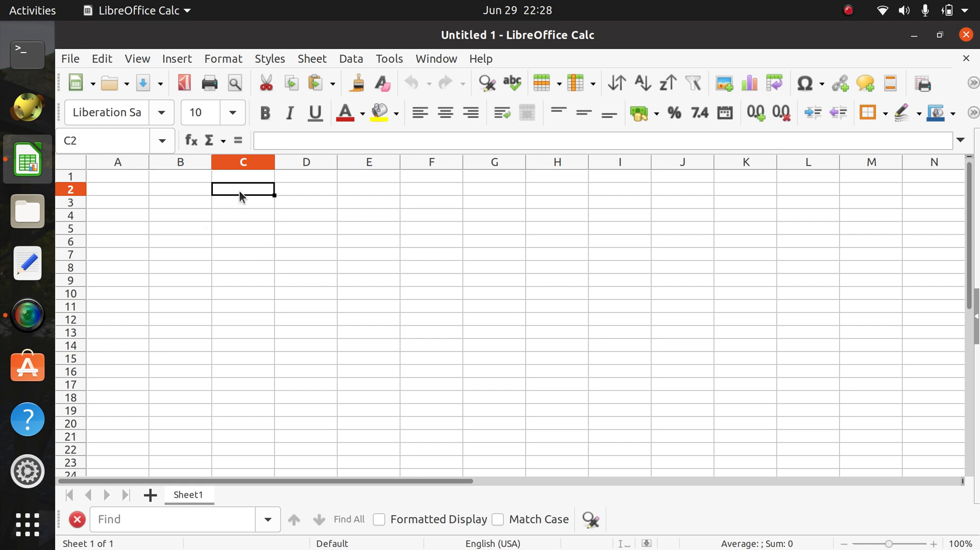
{"action": "left_click", "coordinate": [301, 191]}
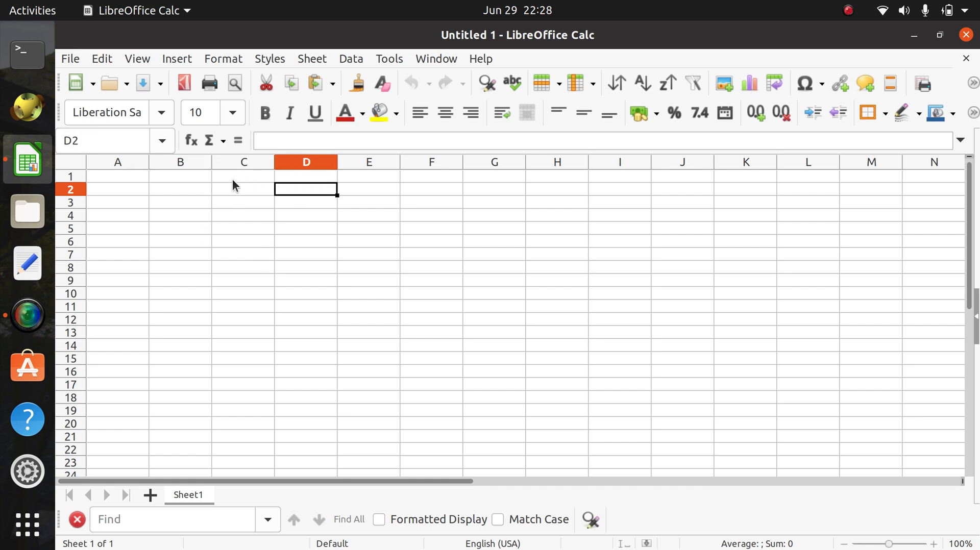
{"action": "left_click", "coordinate": [237, 192]}
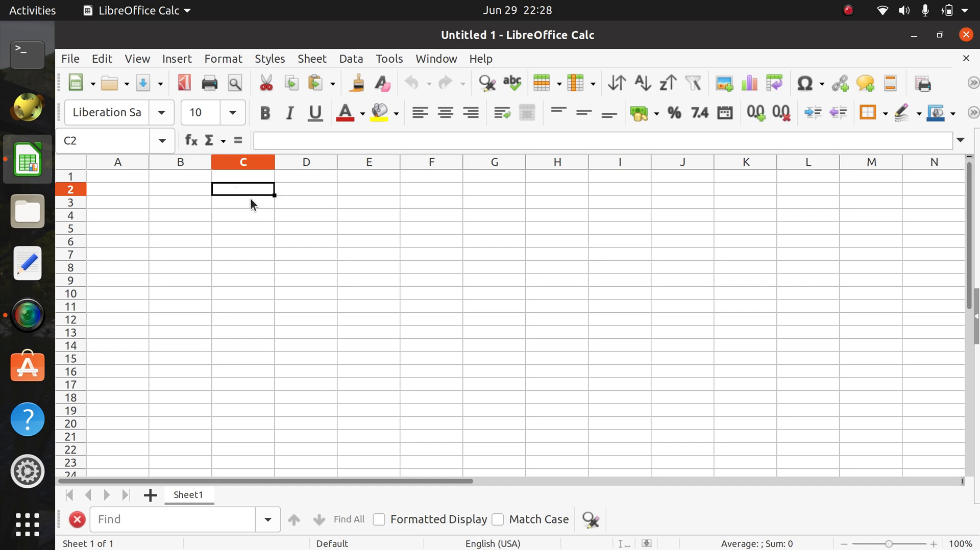
Step: Enter the value 2 in cell C3 and the value 5 in cell D3
{"action": "left_click", "coordinate": [251, 200]}
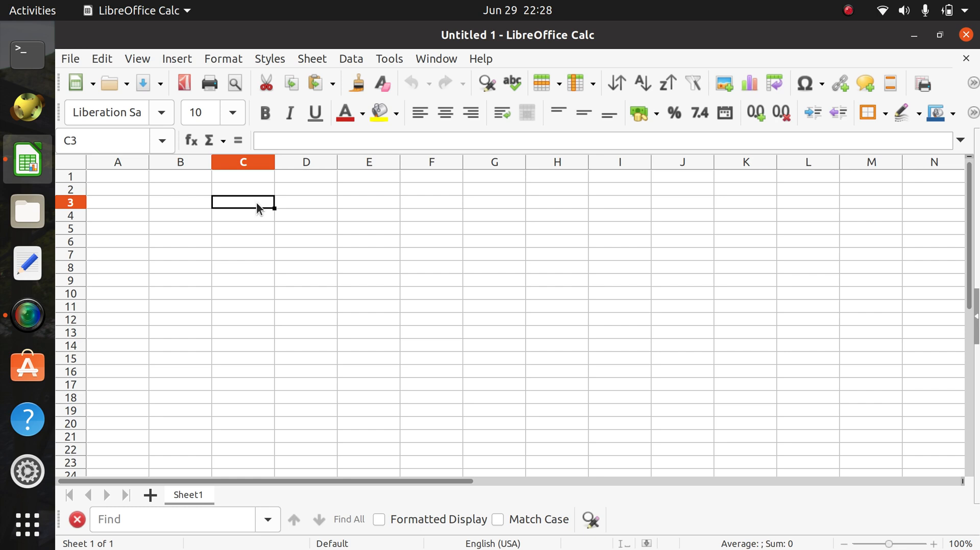
{"action": "type", "text": "2"}
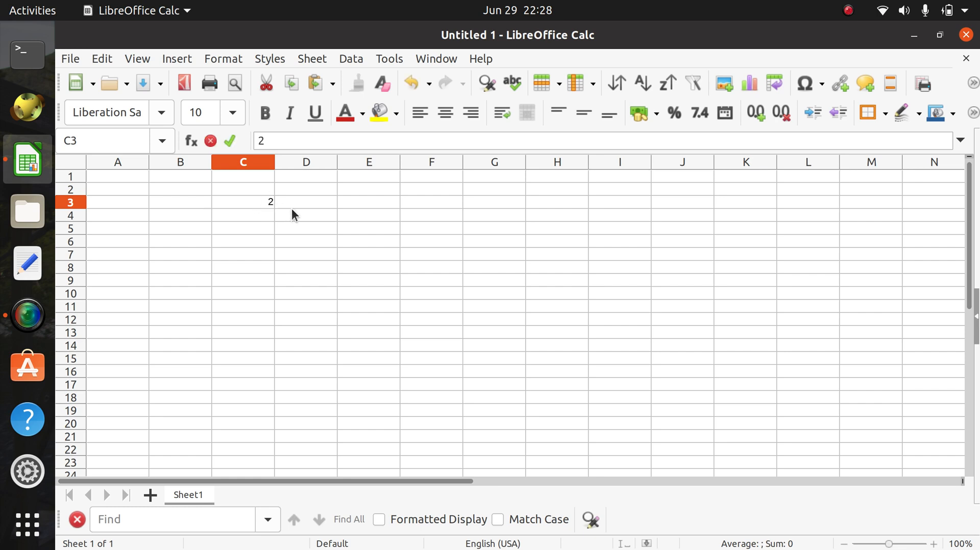
{"action": "left_click", "coordinate": [304, 205]}
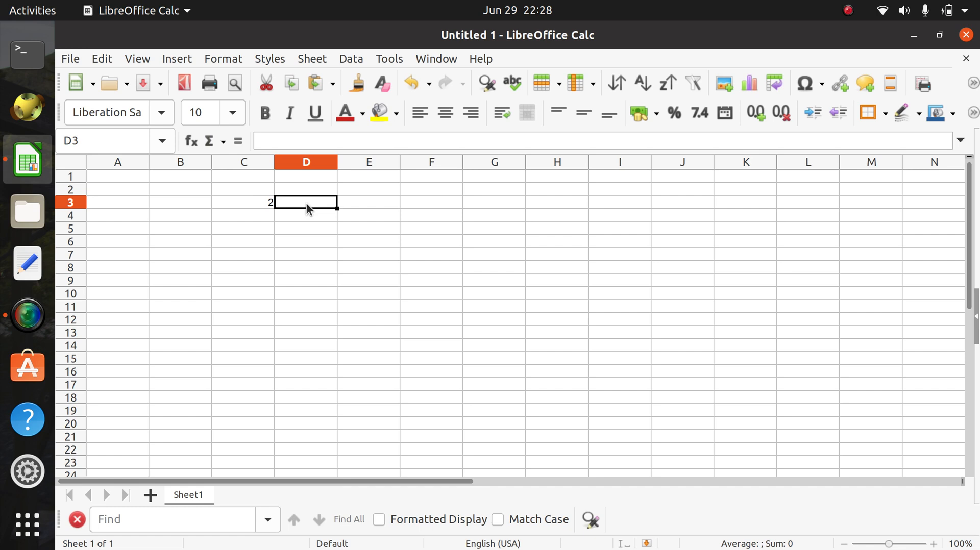
{"action": "type", "text": "5"}
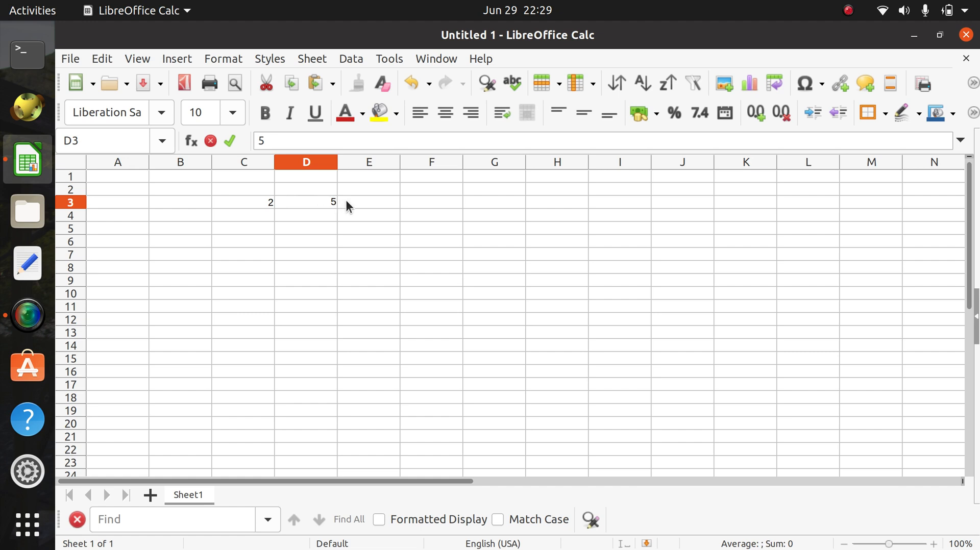
Step: Enter the formula =C3+D3 in cell E3 to add the two numbers
{"action": "left_click", "coordinate": [359, 198]}
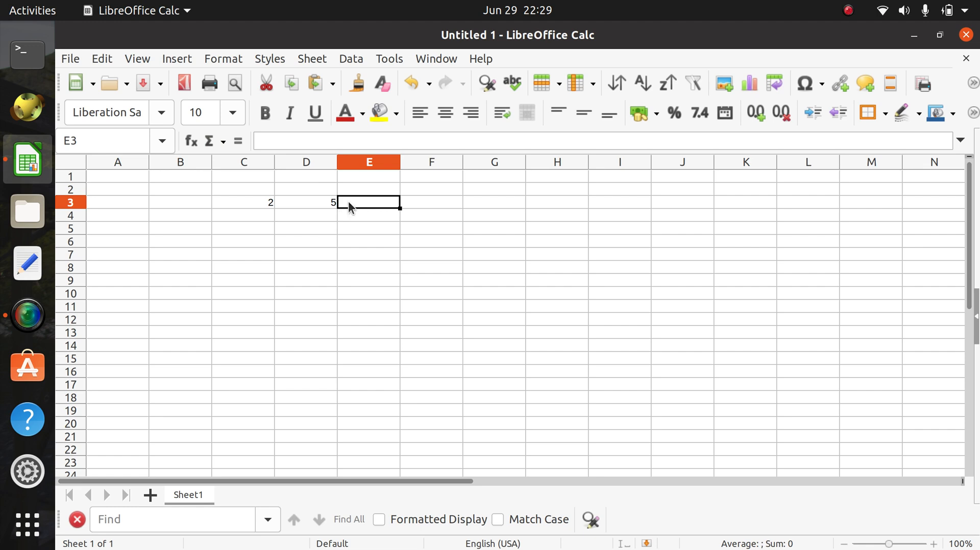
{"action": "left_click", "coordinate": [238, 142]}
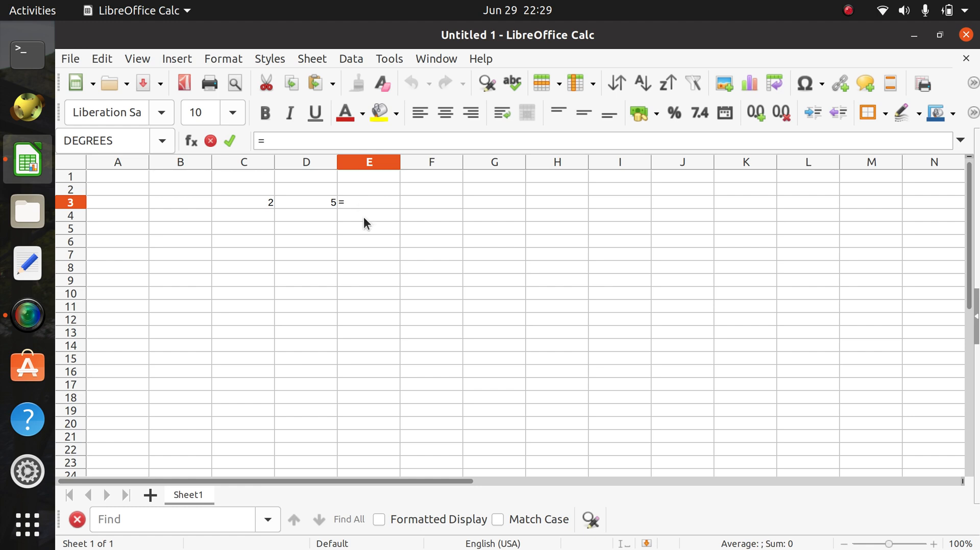
{"action": "left_click", "coordinate": [245, 202]}
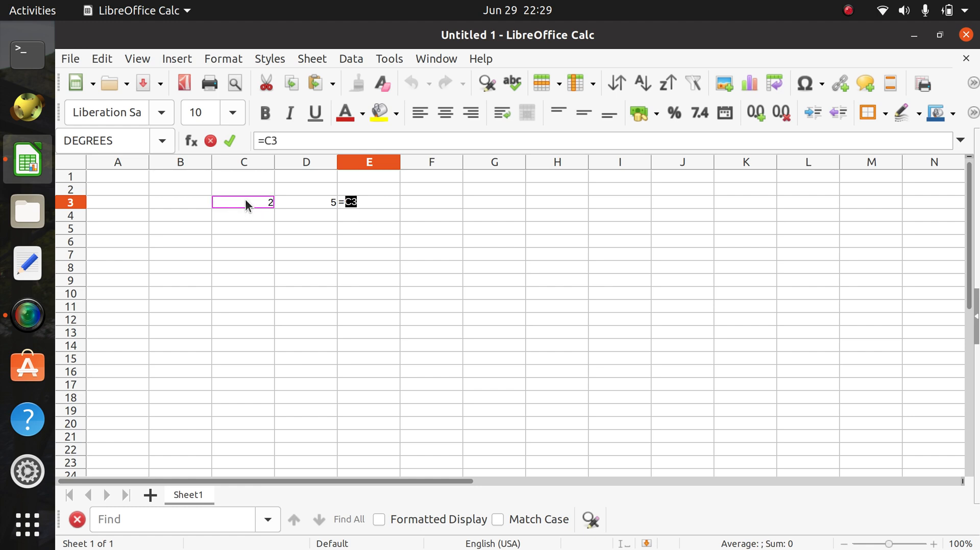
{"action": "left_click", "coordinate": [364, 203]}
{"action": "type", "text": "-*"}
{"action": "key", "text": "BackSpace"}
{"action": "type", "text": "+"}
{"action": "left_click", "coordinate": [302, 202]}
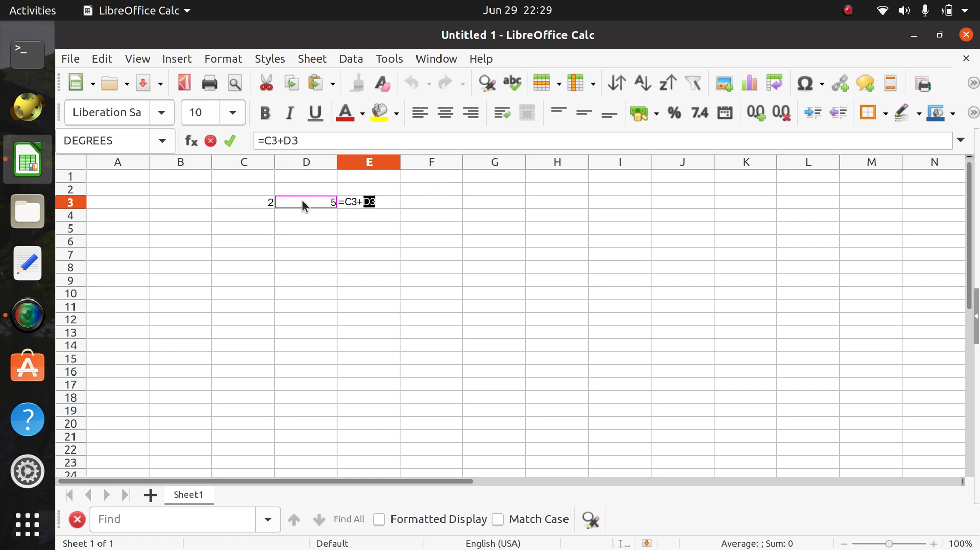
{"action": "left_click", "coordinate": [380, 203]}
{"action": "key", "text": "Return"}
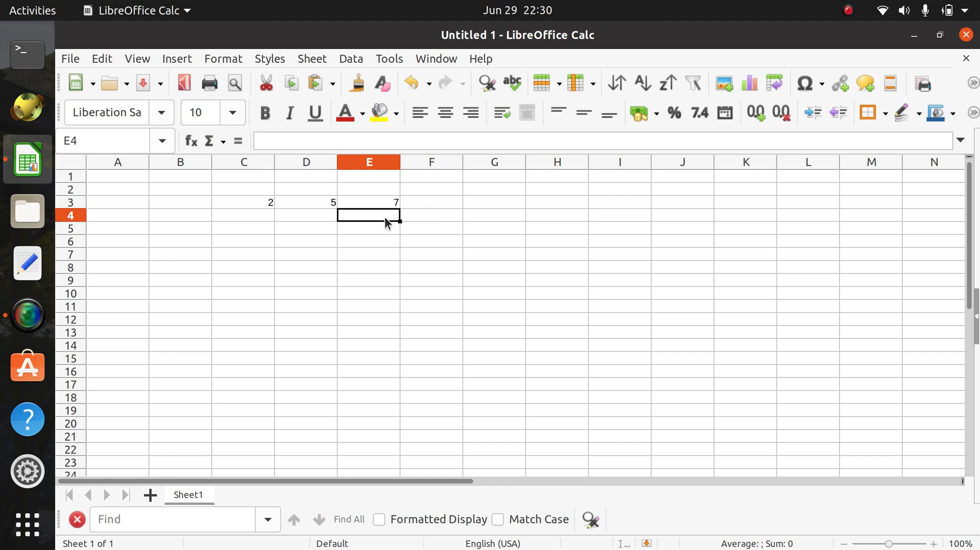
{"action": "left_click", "coordinate": [30, 320]}
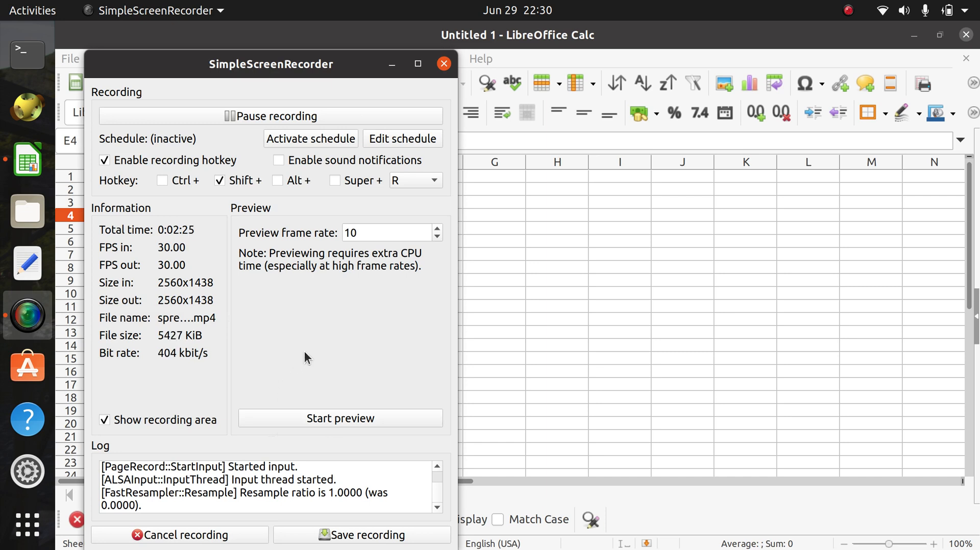
{"action": "left_click", "coordinate": [575, 321]}
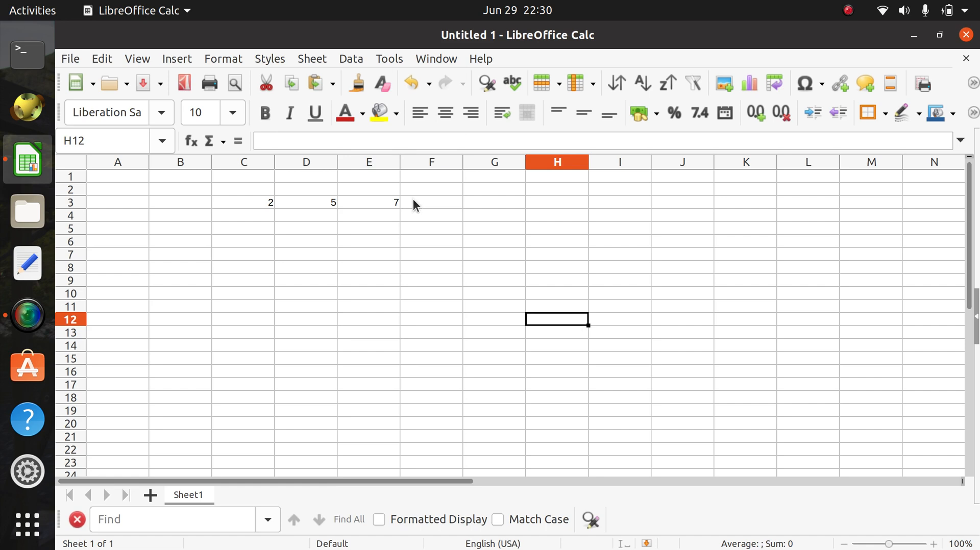
{"action": "left_click", "coordinate": [359, 203]}
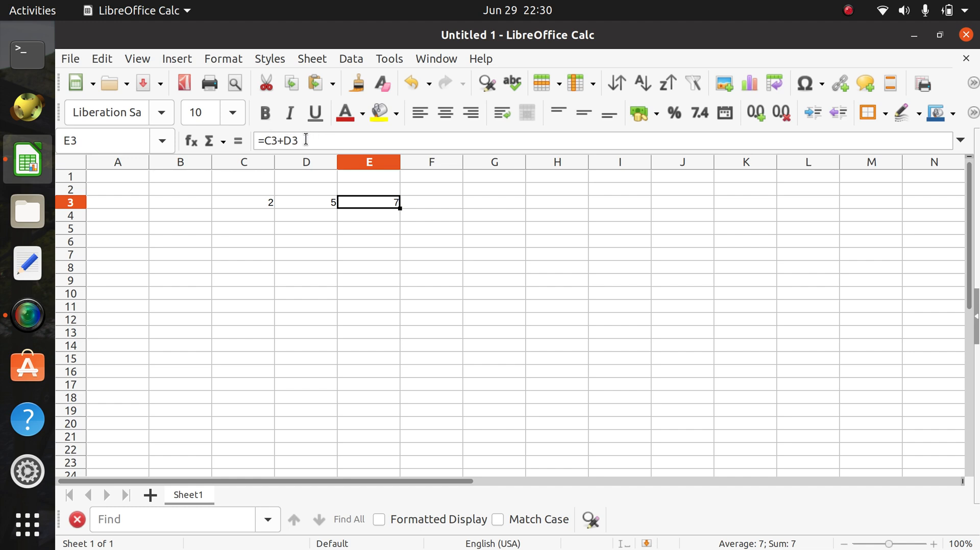
{"action": "left_click", "coordinate": [425, 203]}
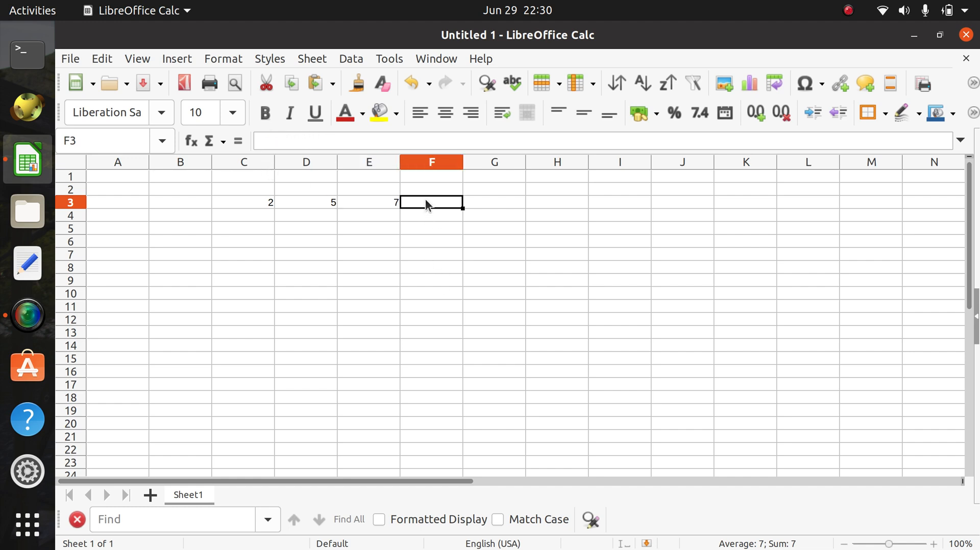
Step: Change the formula in cell E3 to =C3*D3 so it multiplies the two numbers
{"action": "left_click", "coordinate": [351, 205]}
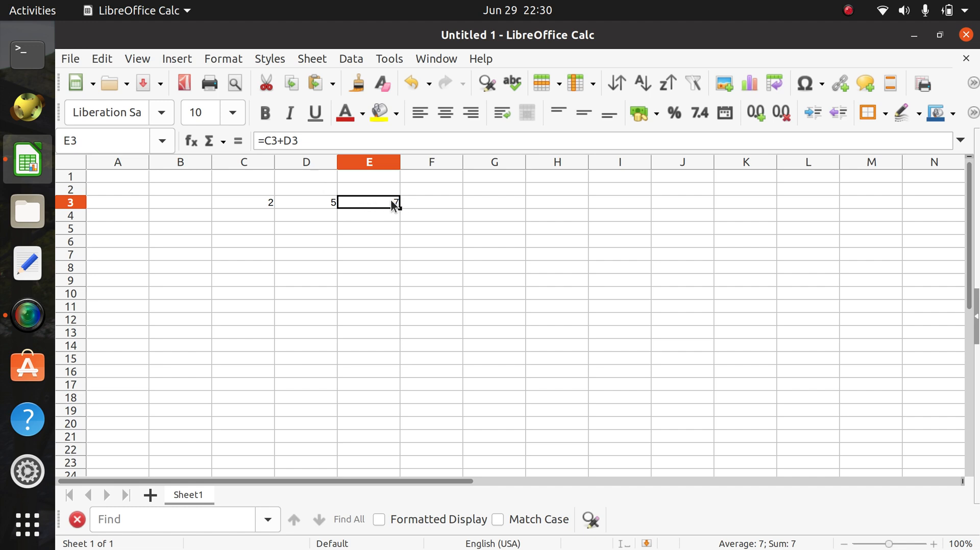
{"action": "left_click", "coordinate": [284, 140]}
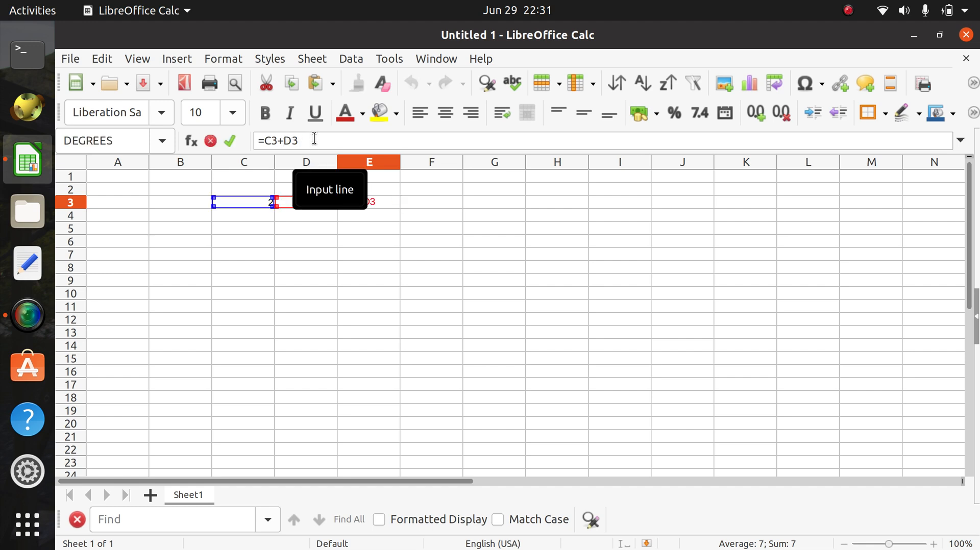
{"action": "key", "text": "BackSpace"}
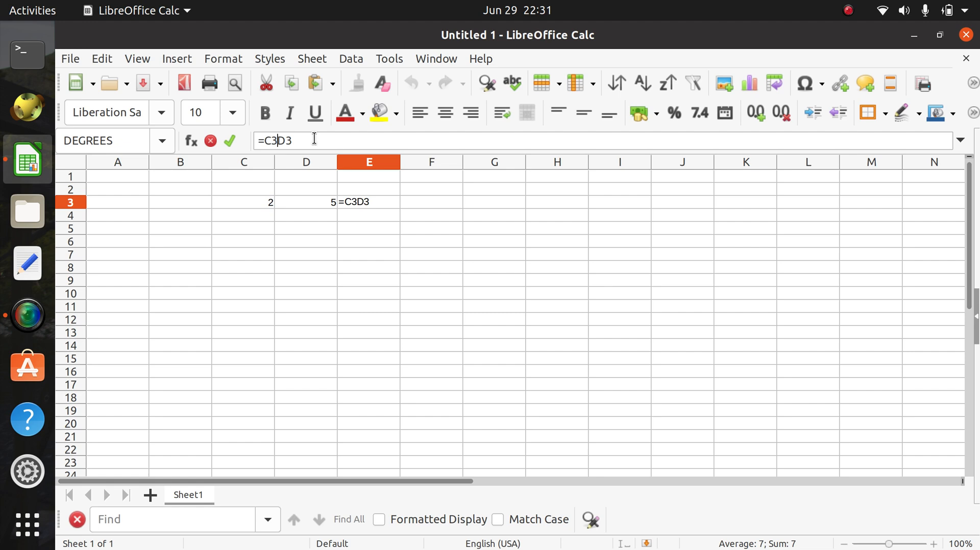
{"action": "type", "text": "*"}
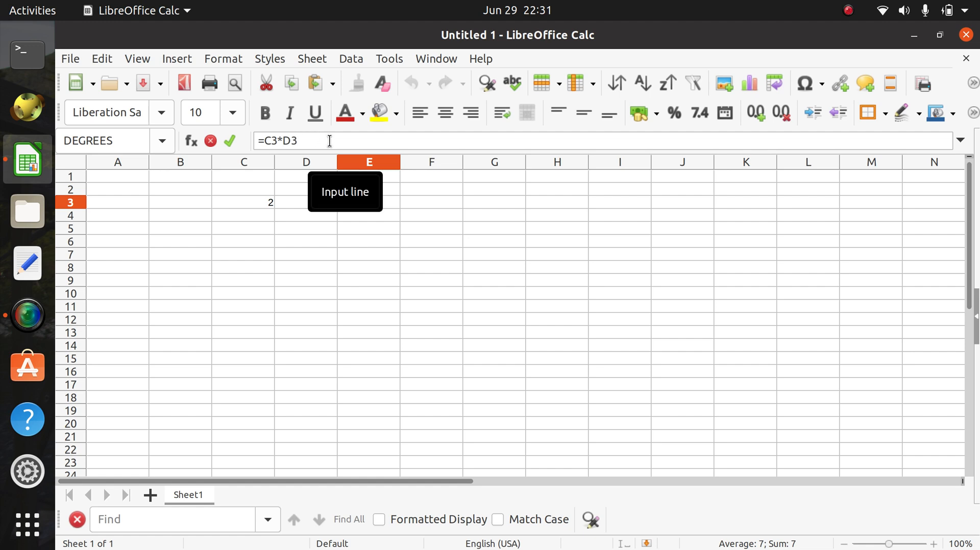
{"action": "key", "text": "Return"}
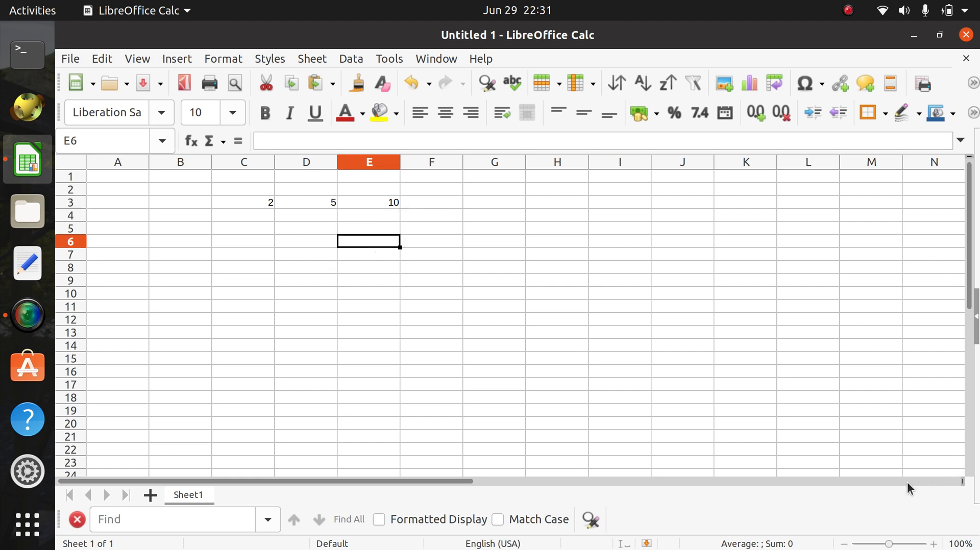
Step: Enter the value 0 in cell E6 and select the range E6:E21 below it
{"action": "left_click_drag", "start_coordinate": [425, 480], "coordinate": [909, 461]}
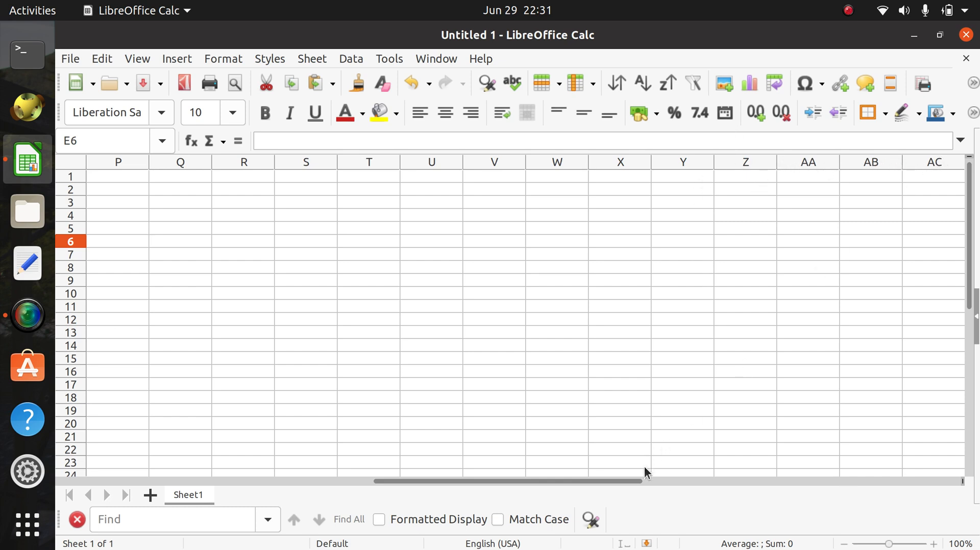
{"action": "left_click_drag", "start_coordinate": [638, 480], "coordinate": [297, 483]}
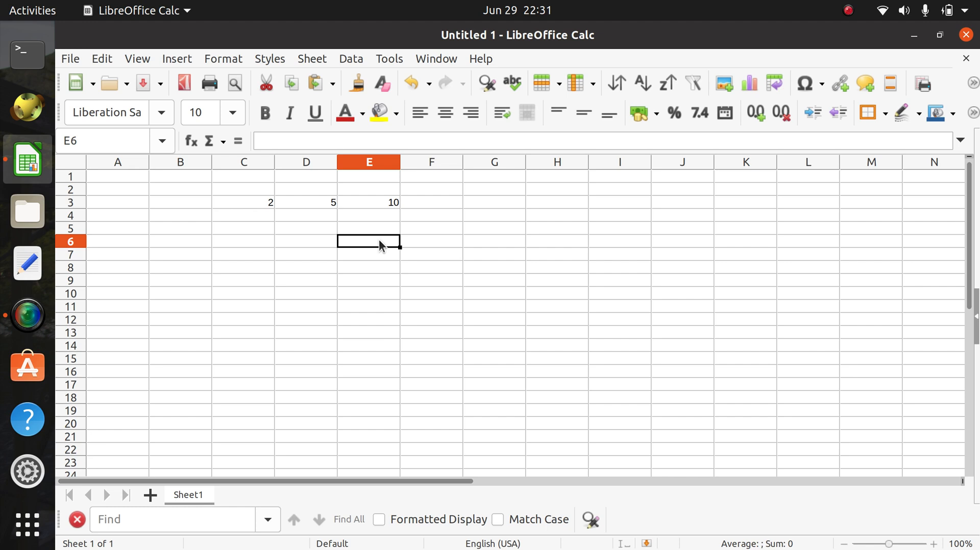
{"action": "type", "text": "0"}
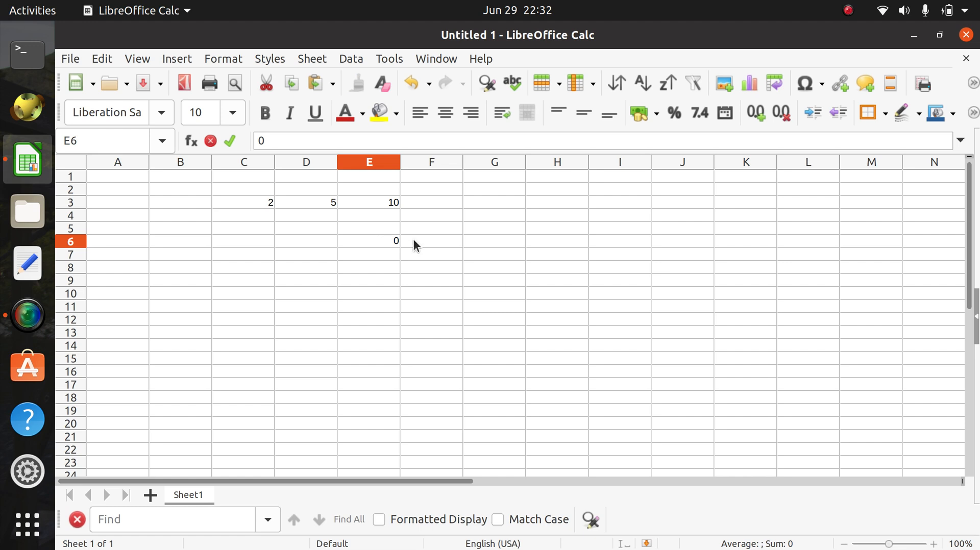
{"action": "key", "text": "Return"}
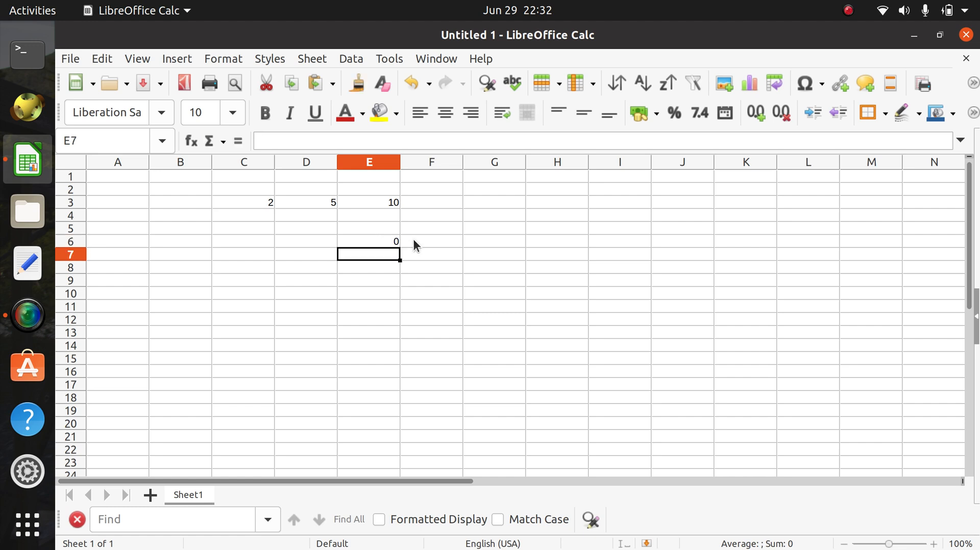
{"action": "left_click", "coordinate": [374, 238]}
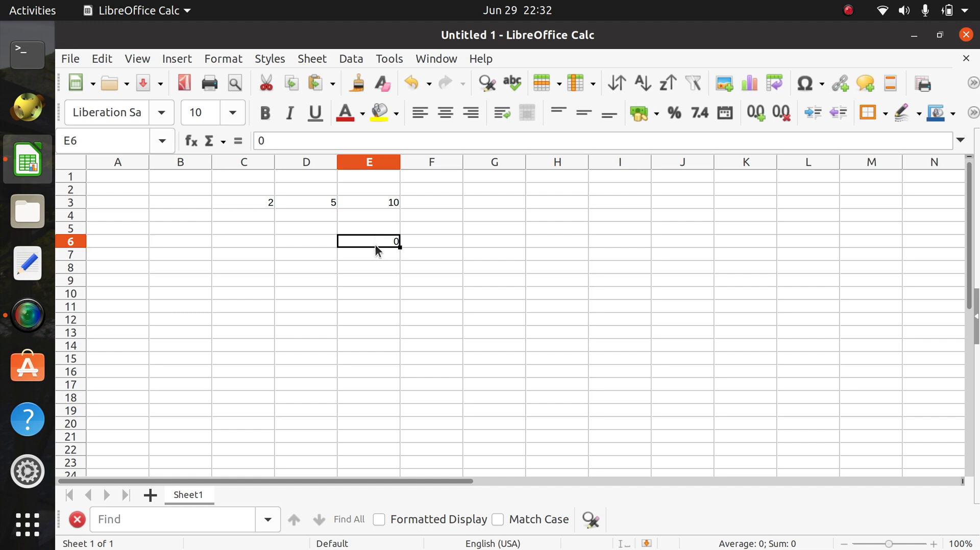
{"action": "left_click_drag", "start_coordinate": [375, 244], "coordinate": [382, 433]}
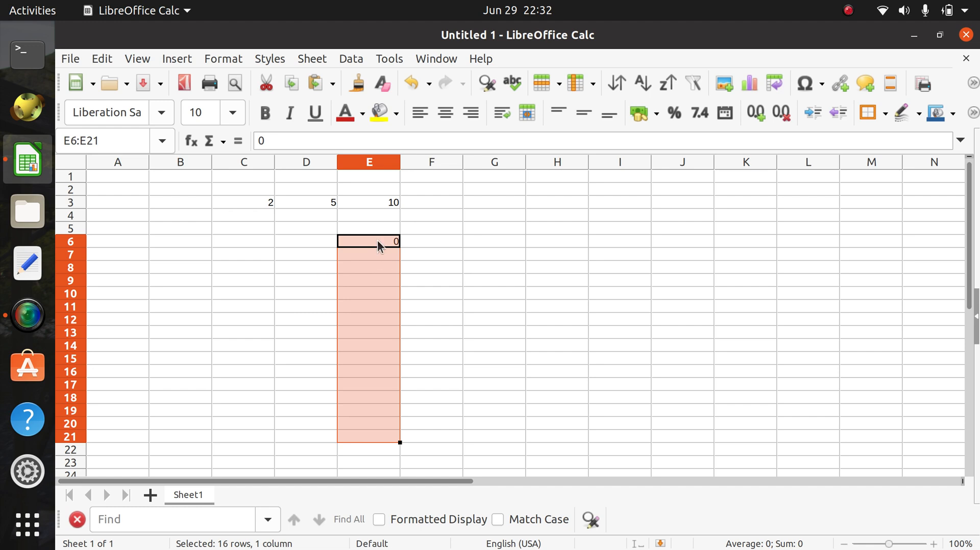
{"action": "left_click", "coordinate": [311, 59]}
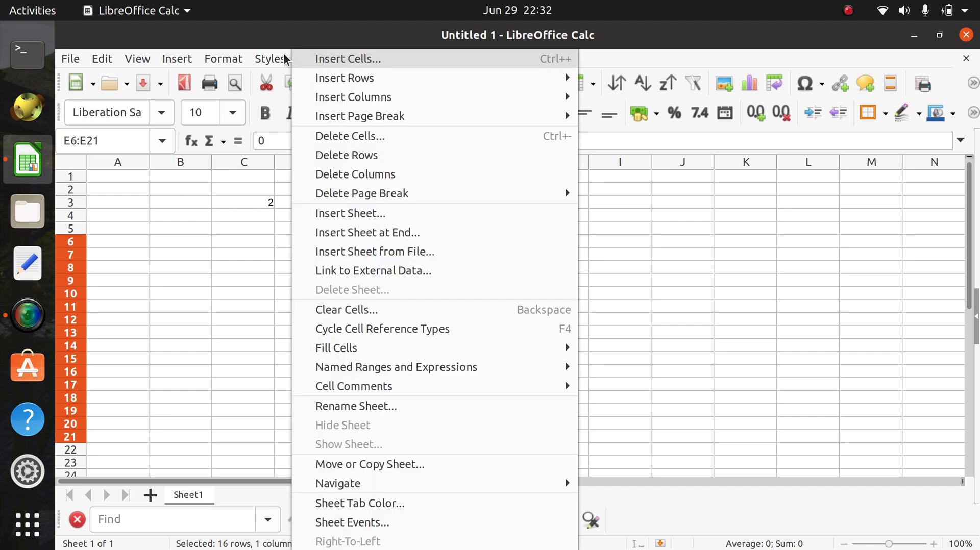
{"action": "left_click", "coordinate": [100, 61]}
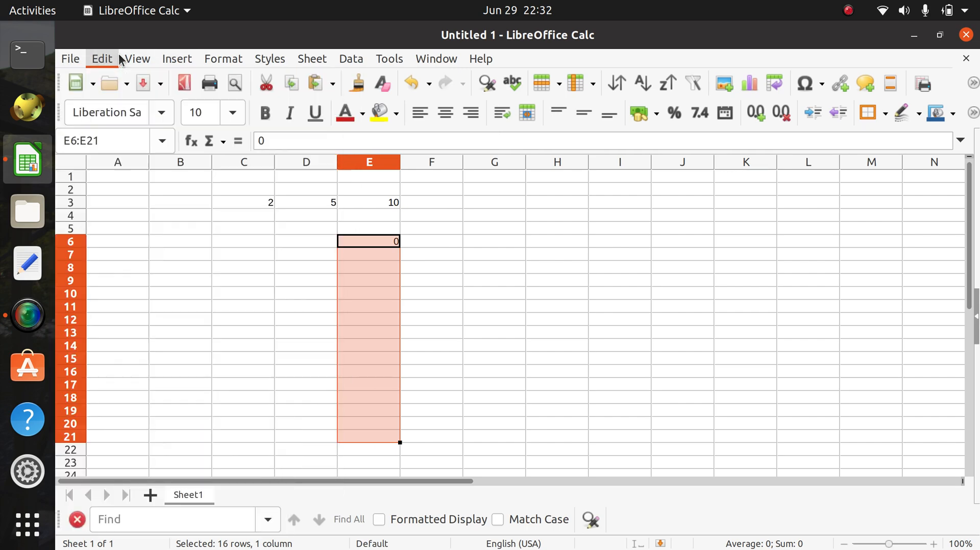
{"action": "left_click", "coordinate": [136, 60]}
{"action": "left_click", "coordinate": [184, 60]}
{"action": "left_click", "coordinate": [221, 60]}
{"action": "mouse_move", "coordinate": [227, 59]}
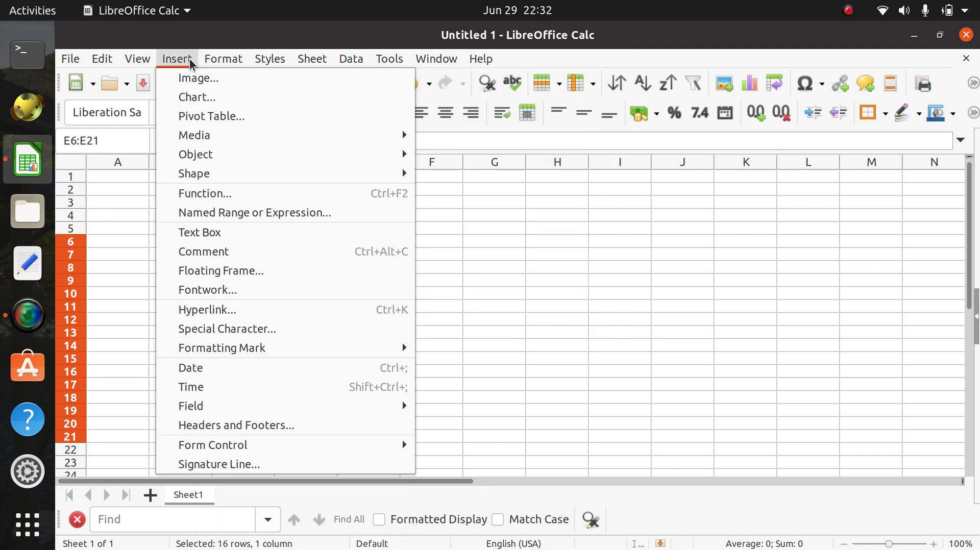
{"action": "mouse_move", "coordinate": [191, 60]}
{"action": "mouse_move", "coordinate": [266, 60]}
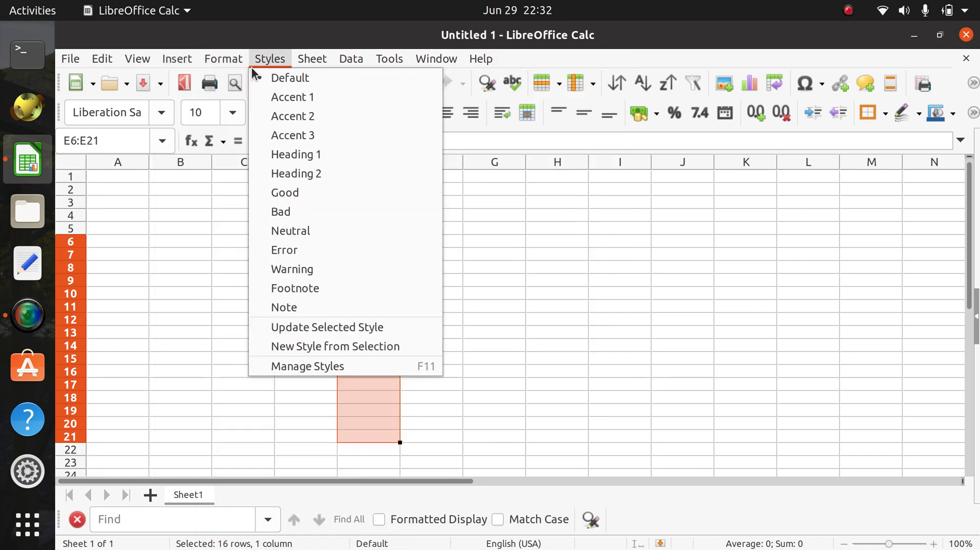
{"action": "mouse_move", "coordinate": [310, 60]}
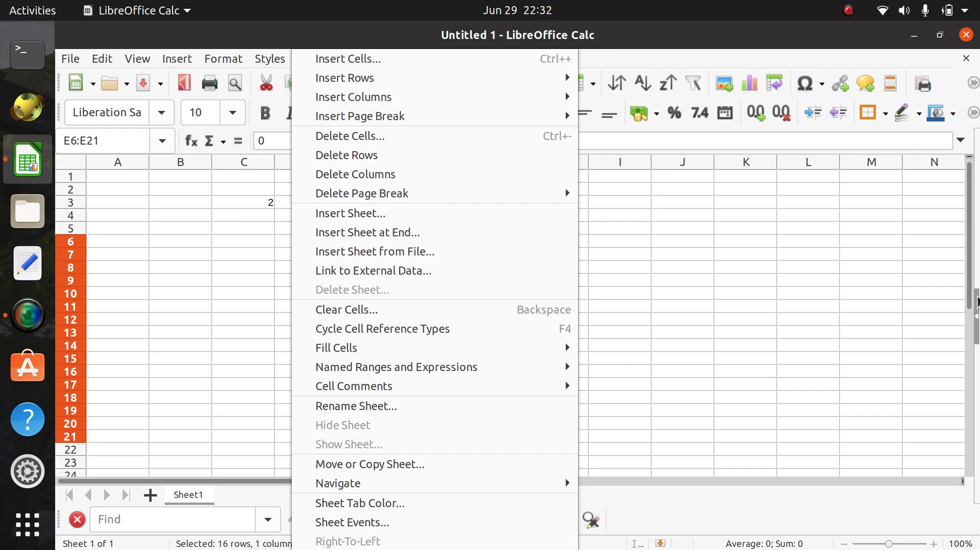
{"action": "left_click", "coordinate": [740, 182]}
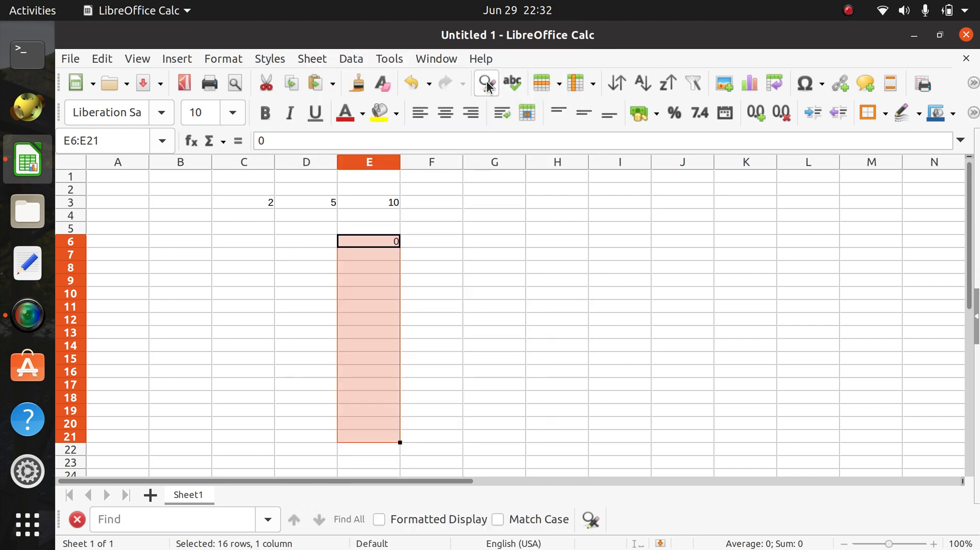
Step: Fill the selected range E6:E21 downward with a linear series starting at 0 with an increment of 1
{"action": "left_click", "coordinate": [313, 59]}
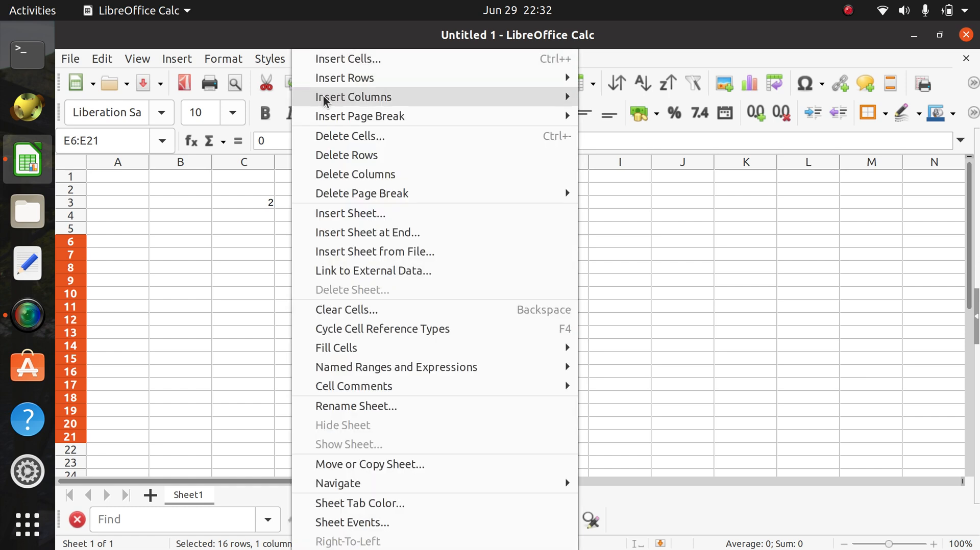
{"action": "mouse_move", "coordinate": [338, 353]}
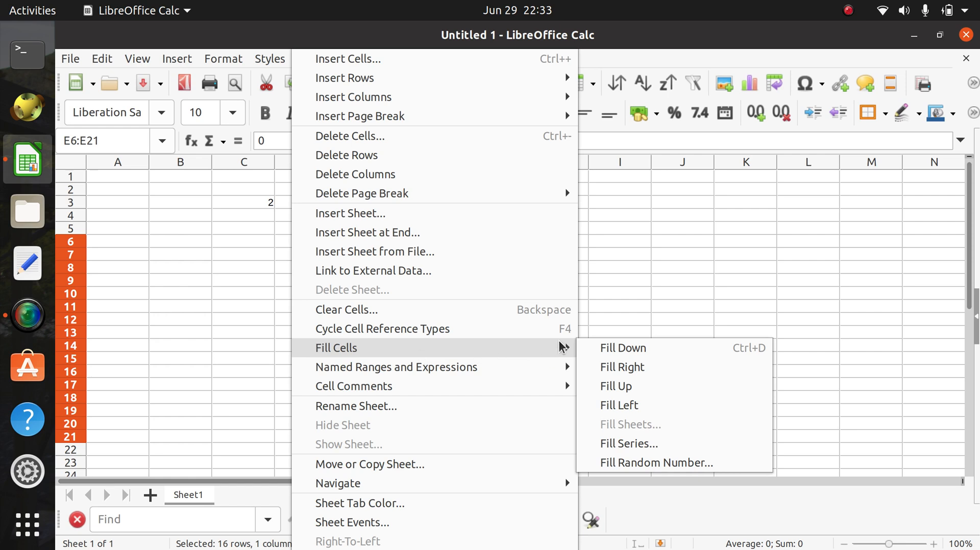
{"action": "left_click", "coordinate": [636, 442]}
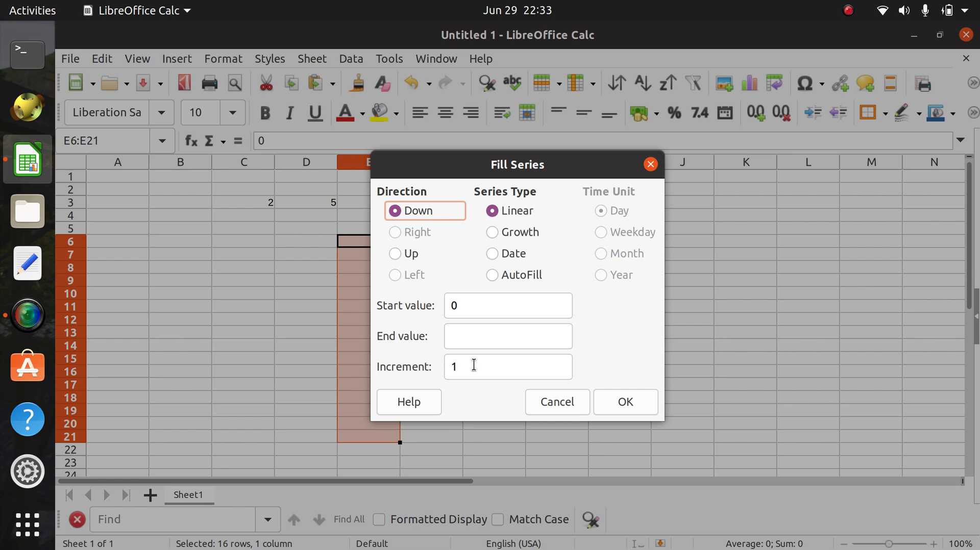
{"action": "left_click", "coordinate": [617, 403]}
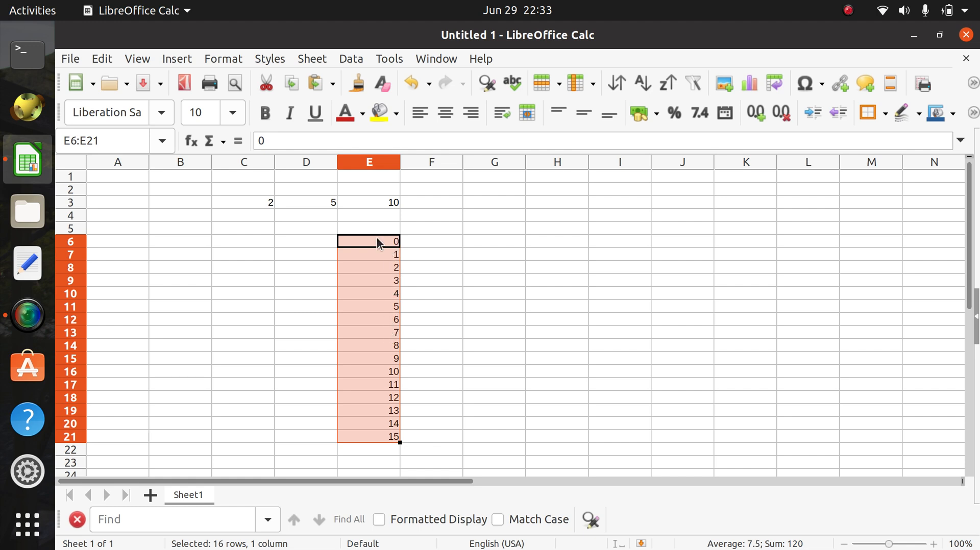
Step: Enter the formula =E6*0.3 in cell F6 to multiply the first series value by 0.3
{"action": "left_click_drag", "start_coordinate": [421, 234], "coordinate": [422, 235]}
{"action": "left_click", "coordinate": [412, 242]}
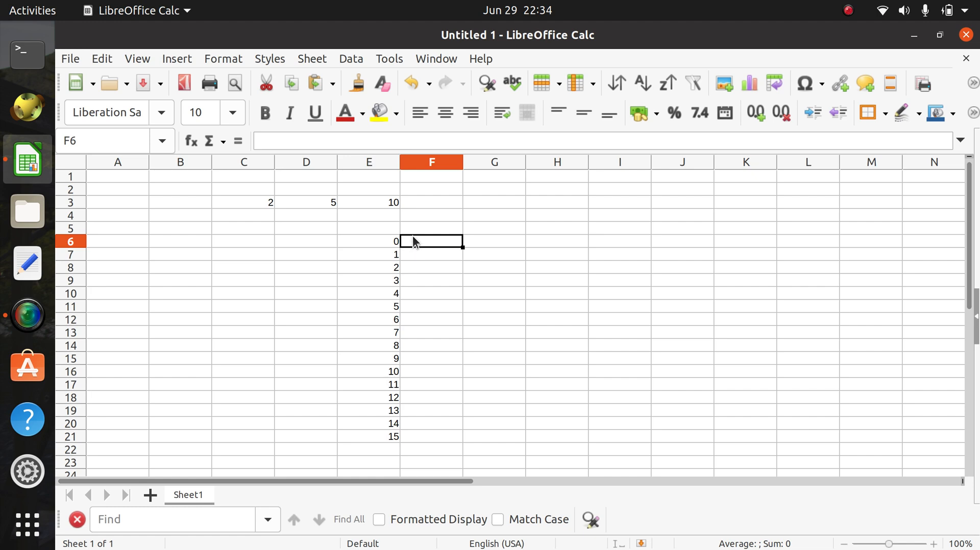
{"action": "left_click", "coordinate": [244, 139]}
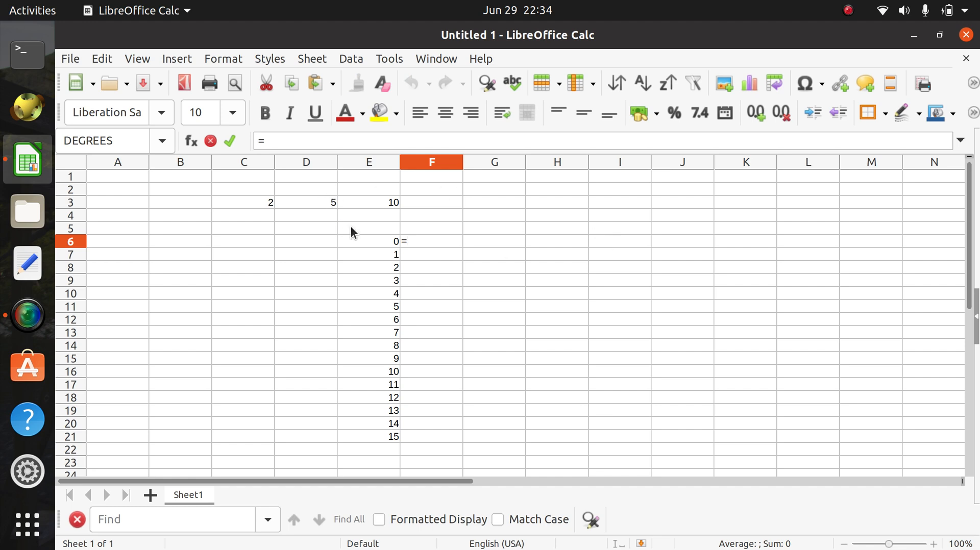
{"action": "left_click", "coordinate": [387, 242]}
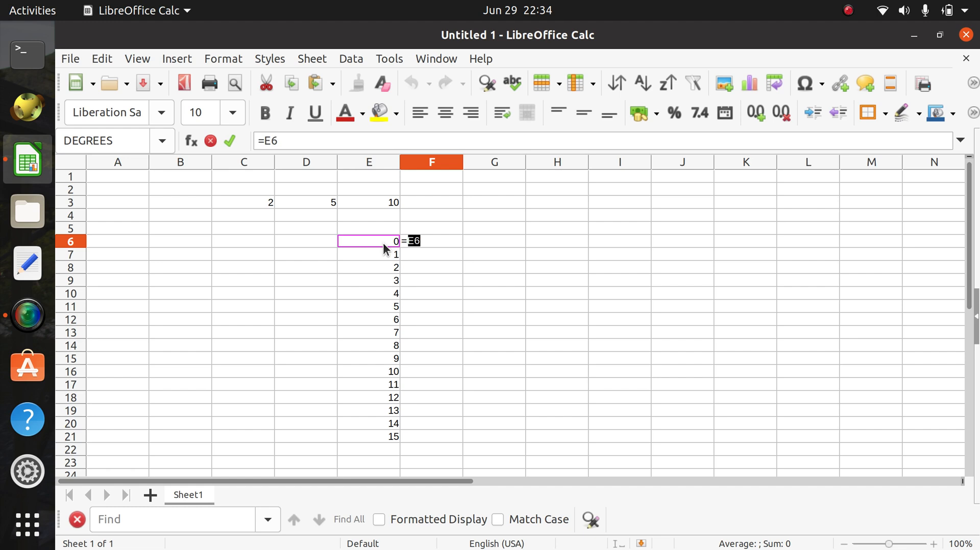
{"action": "left_click", "coordinate": [426, 238]}
{"action": "type", "text": "*"}
{"action": "type", "text": ".3"}
{"action": "key", "text": "Return"}
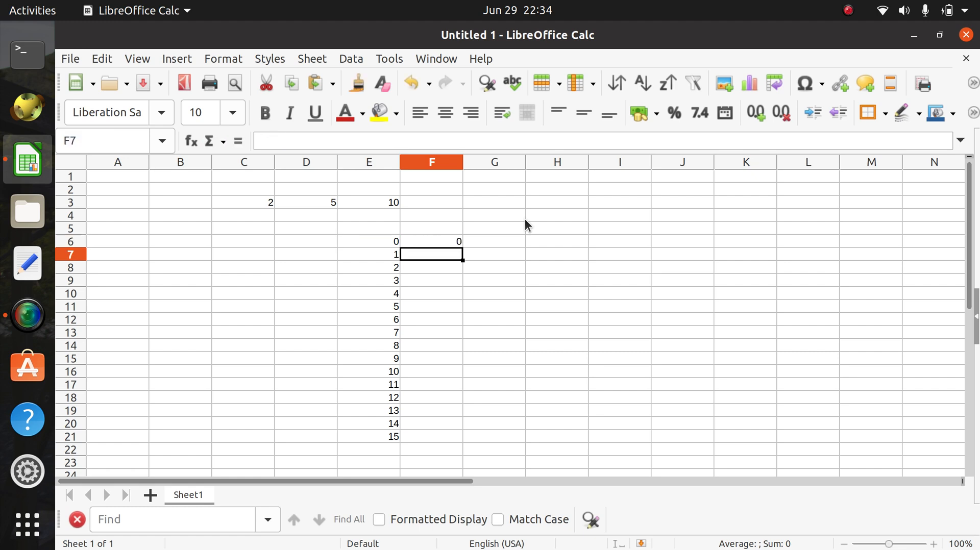
Step: Fill the formula in F6 down through F21 and inspect the copied formulas in cells F20 and F21
{"action": "left_click", "coordinate": [433, 238]}
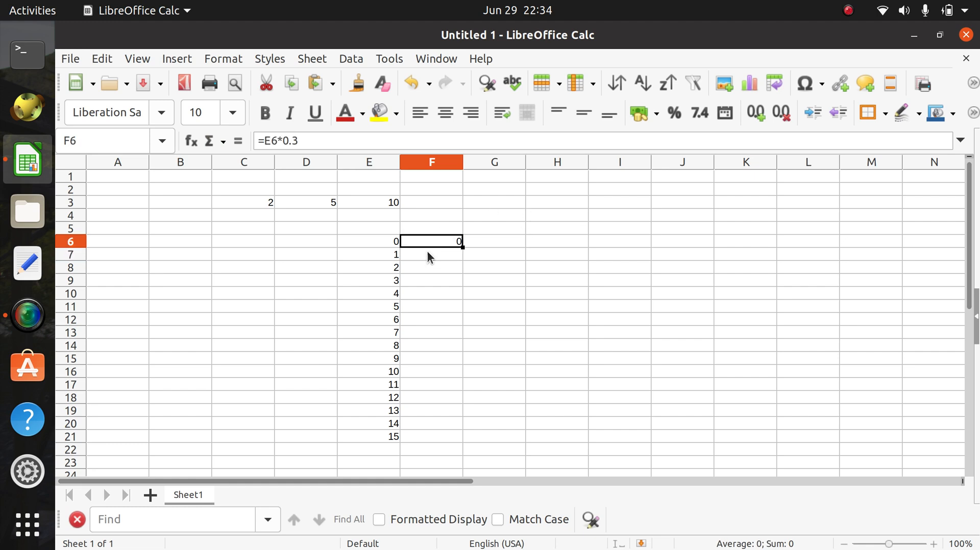
{"action": "left_click_drag", "start_coordinate": [428, 251], "coordinate": [429, 438]}
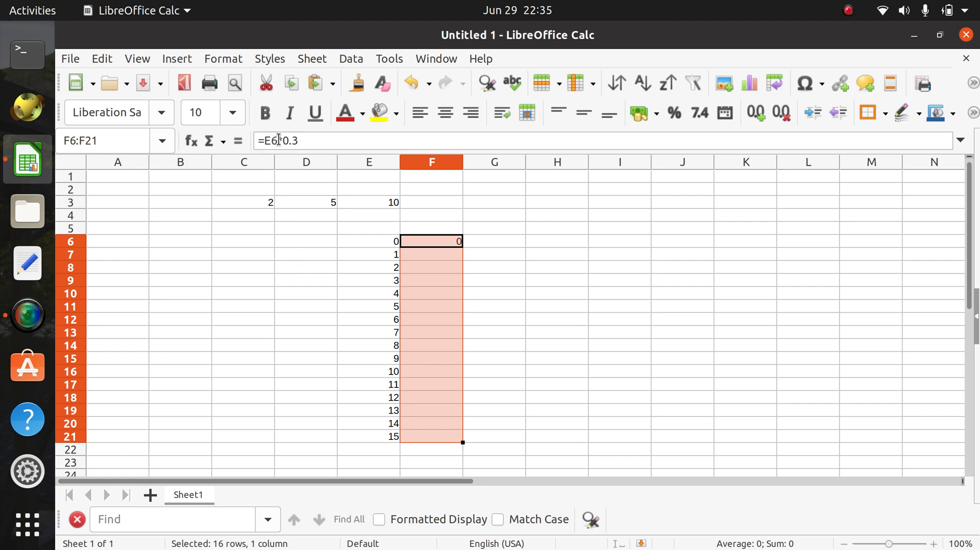
{"action": "left_click", "coordinate": [306, 59]}
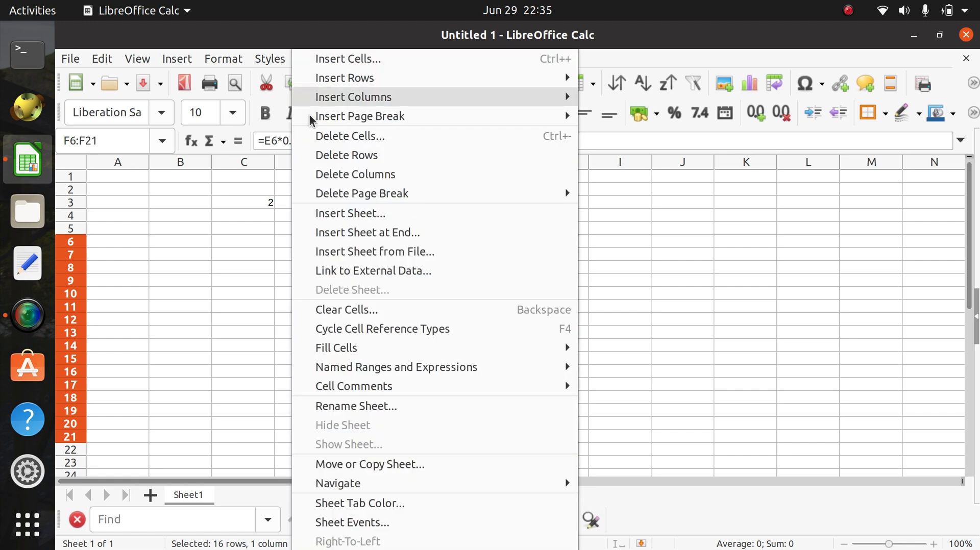
{"action": "mouse_move", "coordinate": [363, 349]}
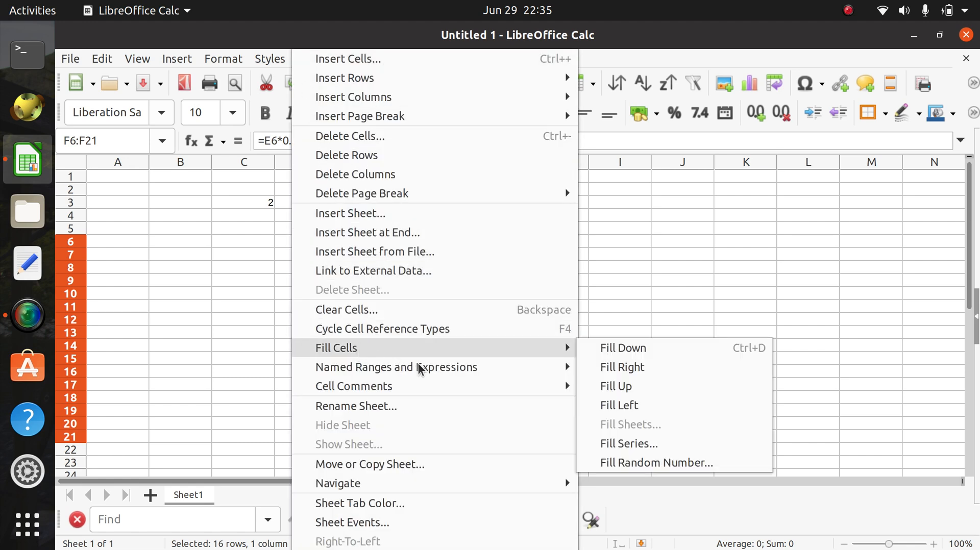
{"action": "left_click", "coordinate": [651, 347]}
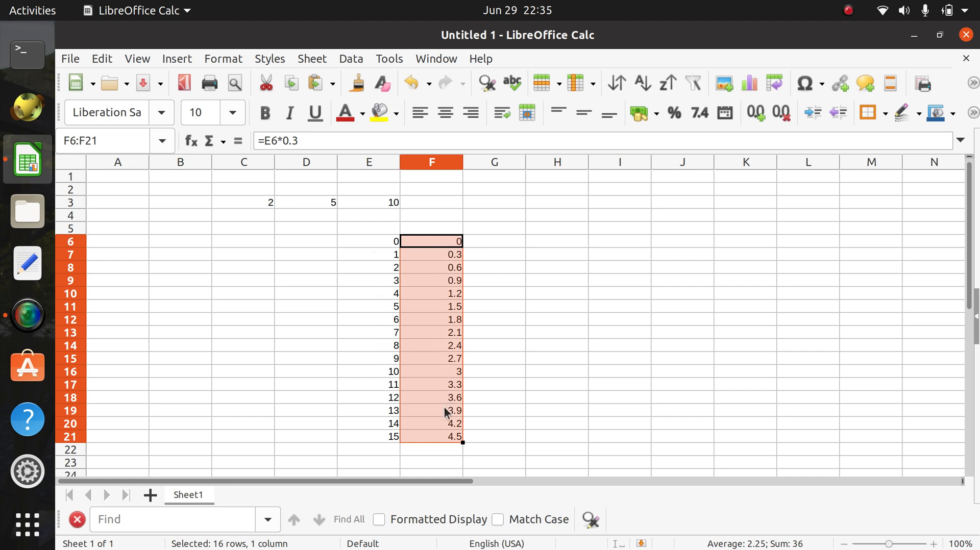
{"action": "left_click", "coordinate": [432, 420]}
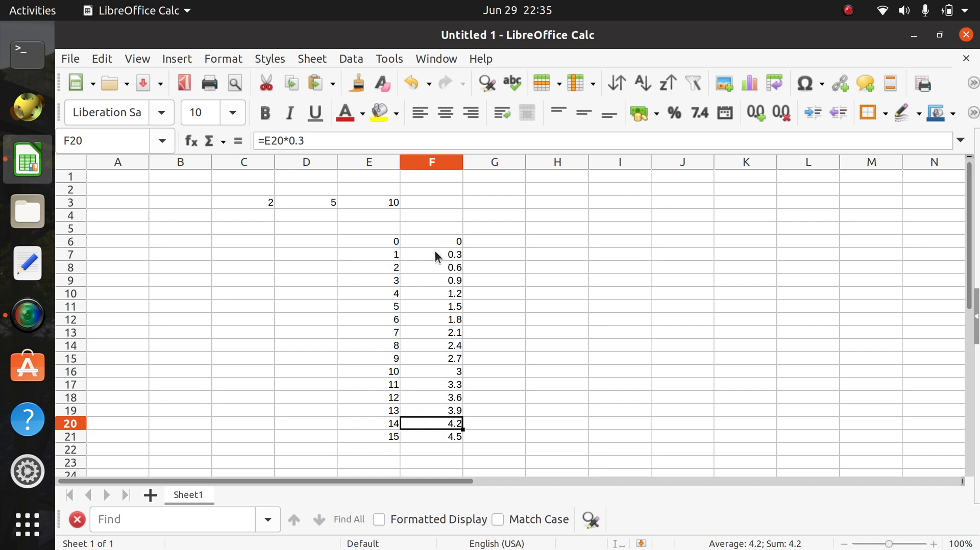
{"action": "left_click", "coordinate": [441, 434]}
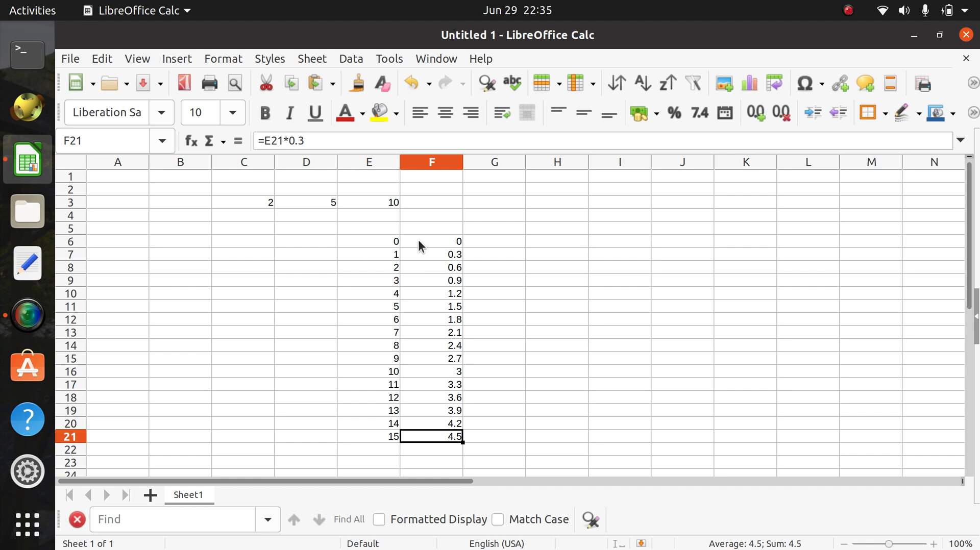